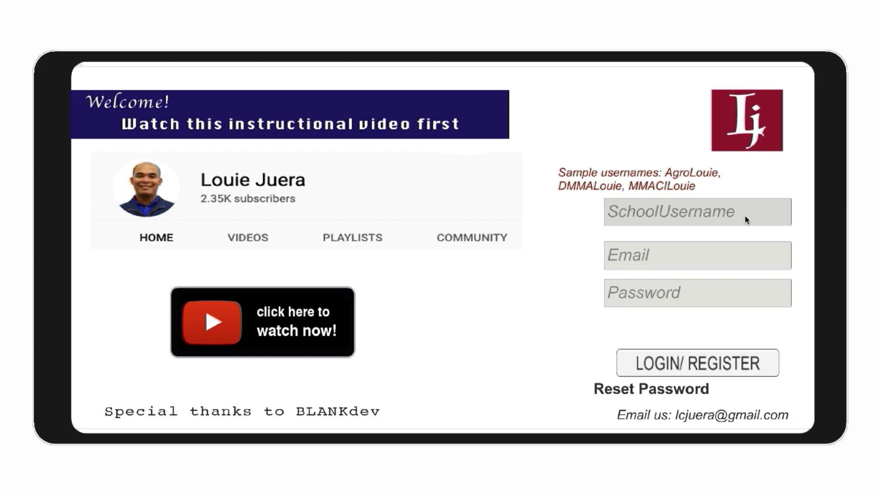
Enter the school username, the user's e-mail address and the account password on the login form.
left_click(723, 214)
type("AIFCP")
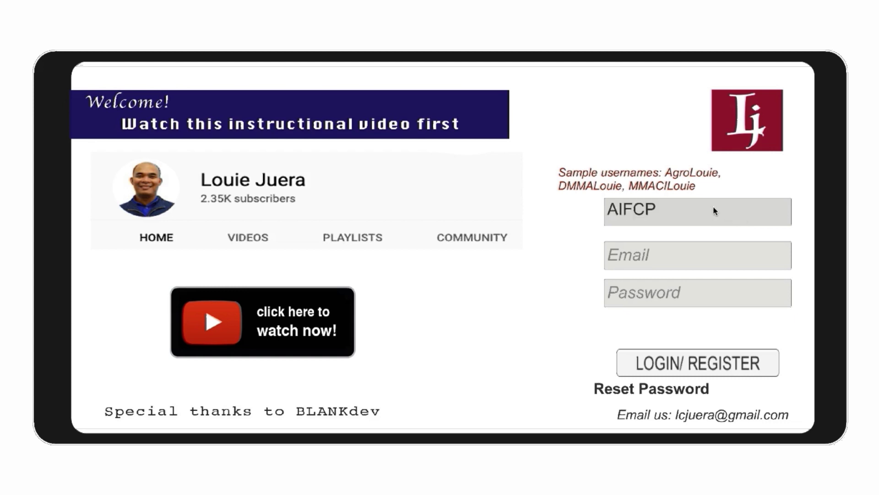
type("Loui")
left_click(672, 255)
type("aifc")
key("BackSpace")
key("BackSpace")
key("BackSpace")
key("BackSpace")
type("louie")
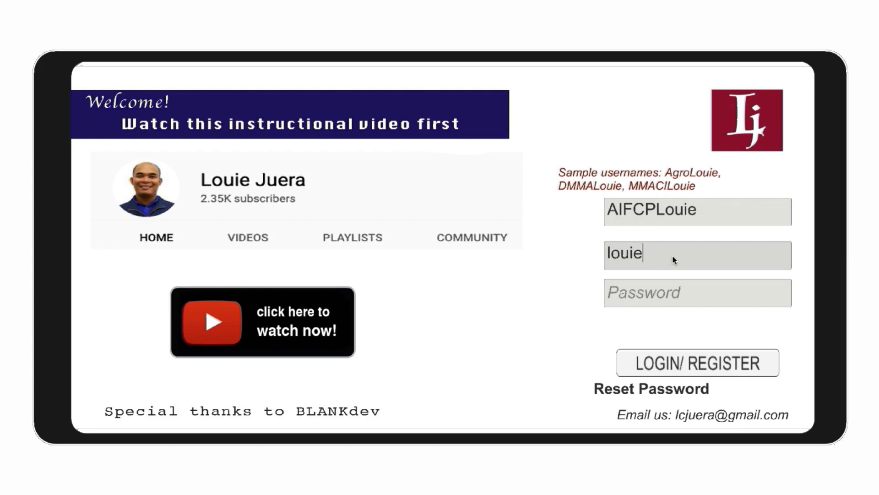
left_click(641, 293)
type("**")
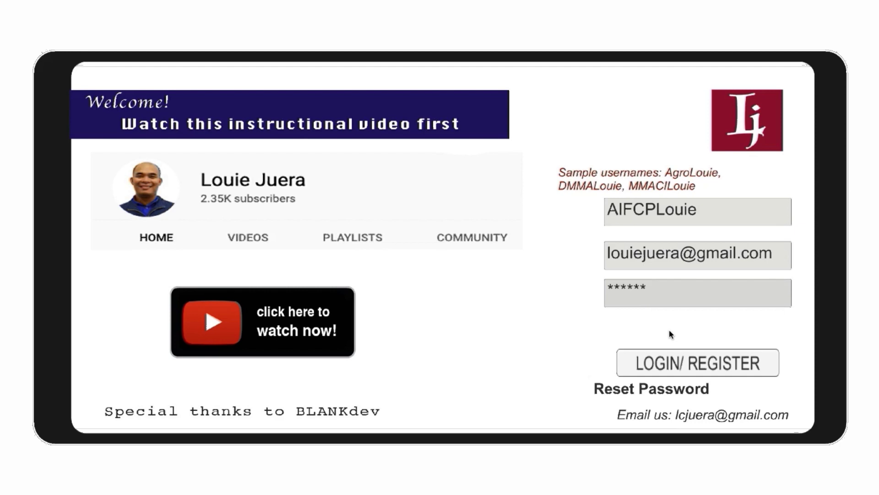
Log in, pick Class D in Quest Ranking, and open quest 1, the pilot lamp quest.
left_click(695, 361)
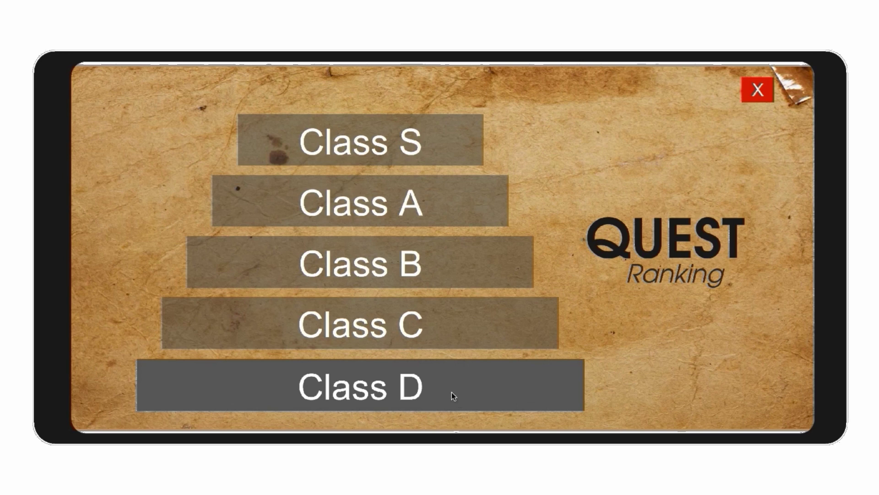
left_click(420, 386)
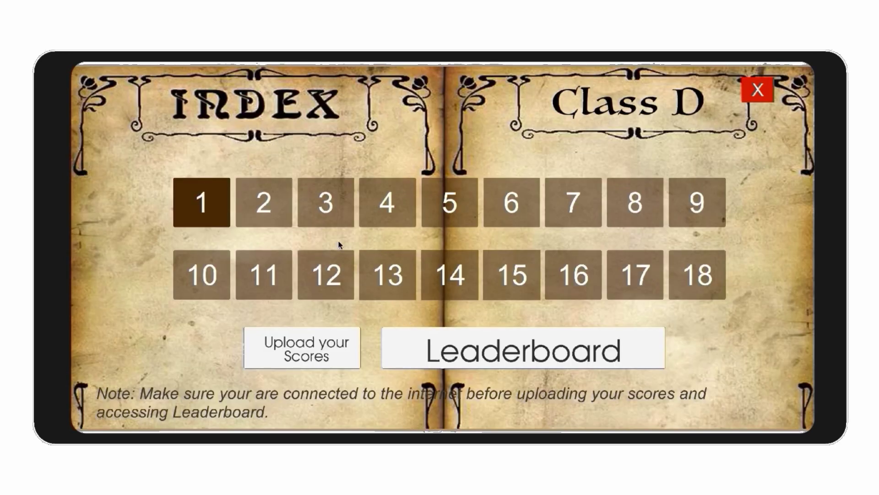
left_click(215, 202)
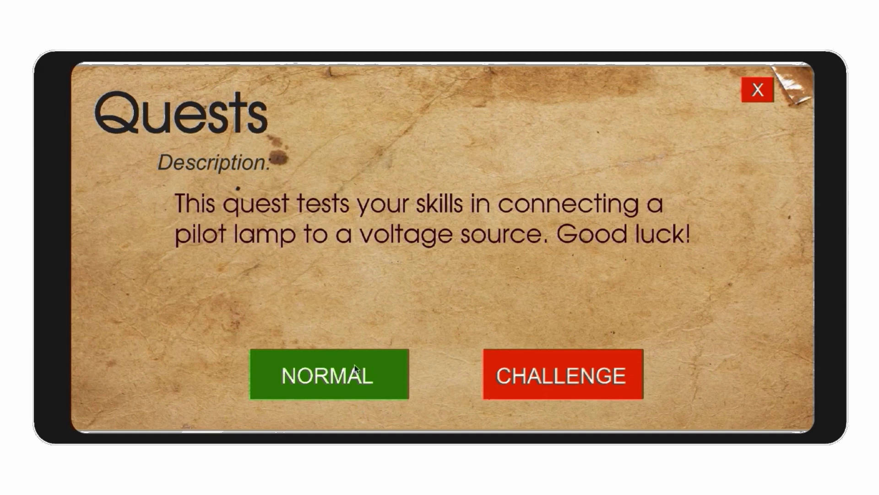
Wire the supply terminals to the pilot lamp in normal mode, submit for 2/2, and close the quest.
left_click(343, 367)
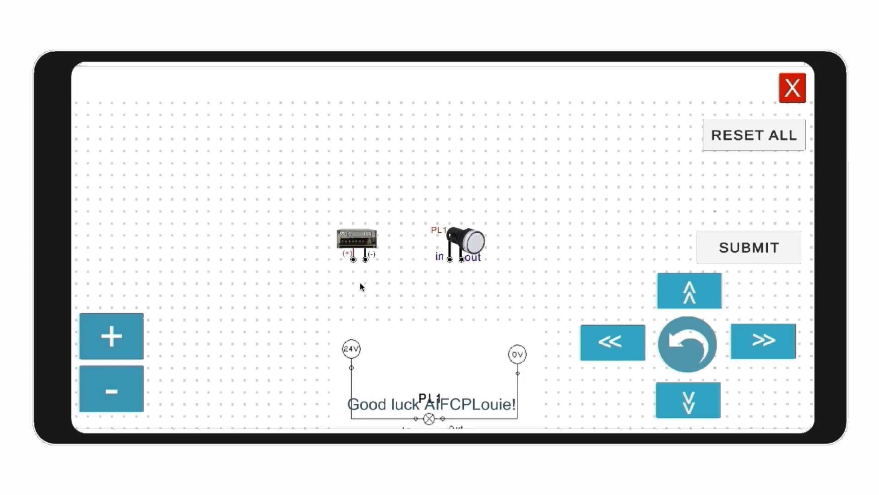
mouse_move(354, 259)
left_mouse_down()
mouse_move(355, 302)
mouse_move(464, 293)
mouse_move(450, 260)
mouse_move(462, 285)
mouse_move(365, 285)
mouse_move(365, 259)
left_mouse_up()
left_click(782, 257)
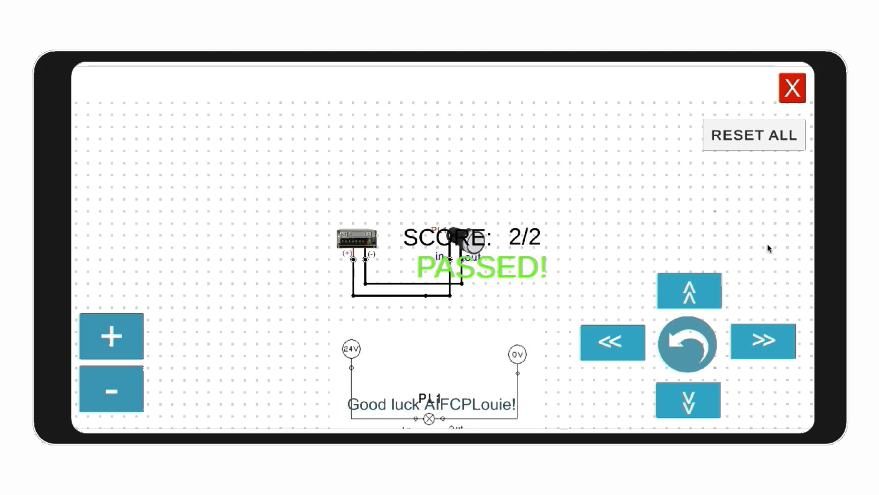
left_click(801, 93)
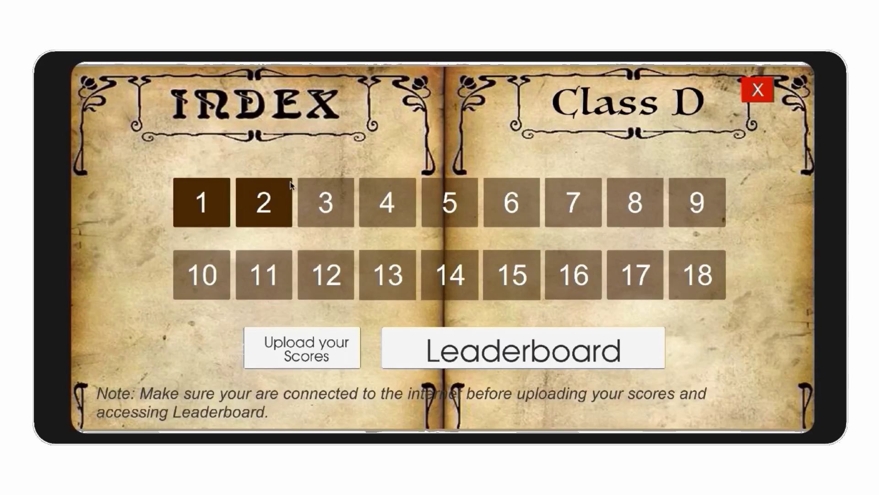
Start Class D quest 2 in normal mode with the whole wiring diagram in view.
left_click(264, 200)
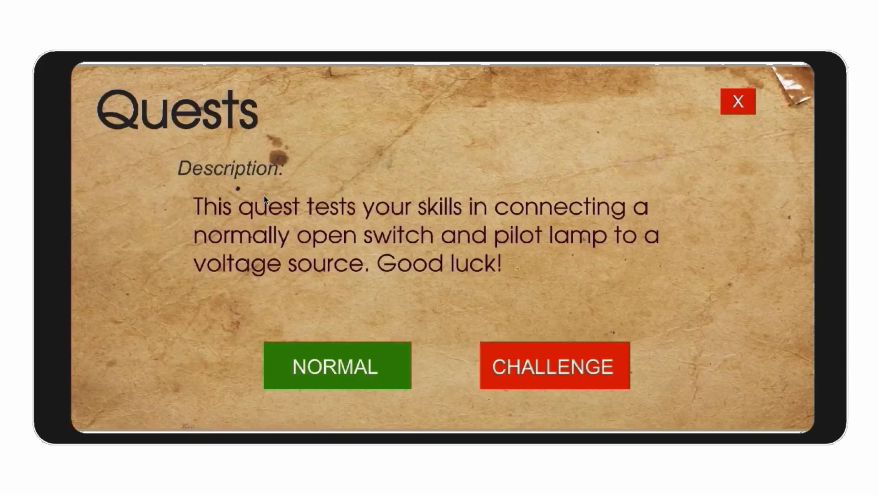
left_click(340, 359)
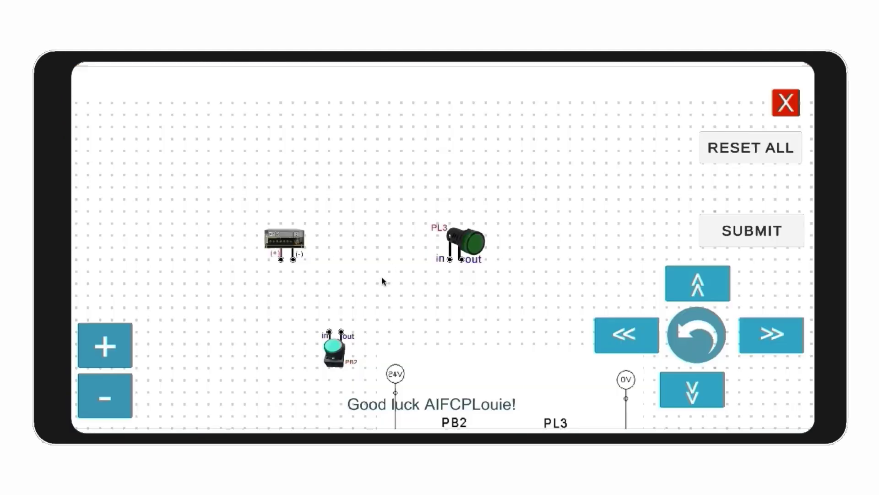
left_click(700, 389)
Wire supply (+) to PB2, PB2 out to PL3, and PL3 back to supply (-).
left_click(281, 187)
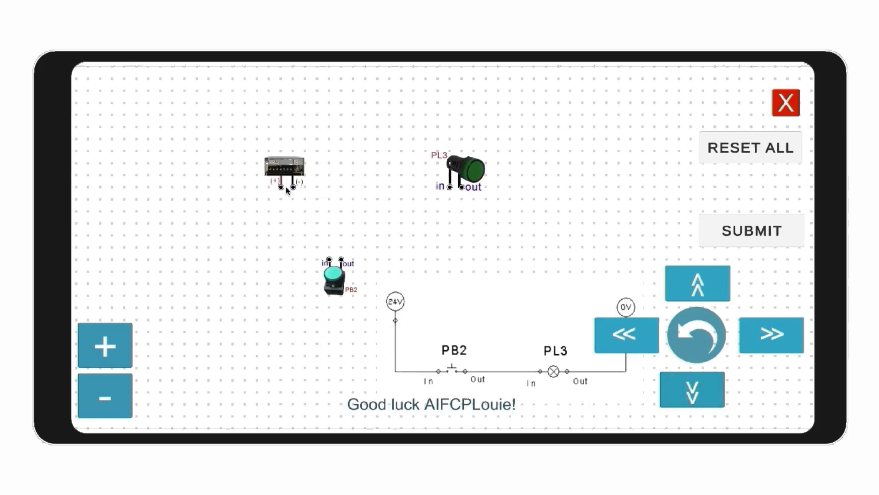
left_click(280, 259)
left_click(330, 259)
left_click(341, 259)
left_click(451, 259)
left_click(450, 187)
left_click(462, 187)
left_click(462, 247)
left_click(294, 247)
left_click(293, 187)
Submit the circuit for a 3/3 pass, test PB2 lighting PL3, and return to the index.
left_click(751, 231)
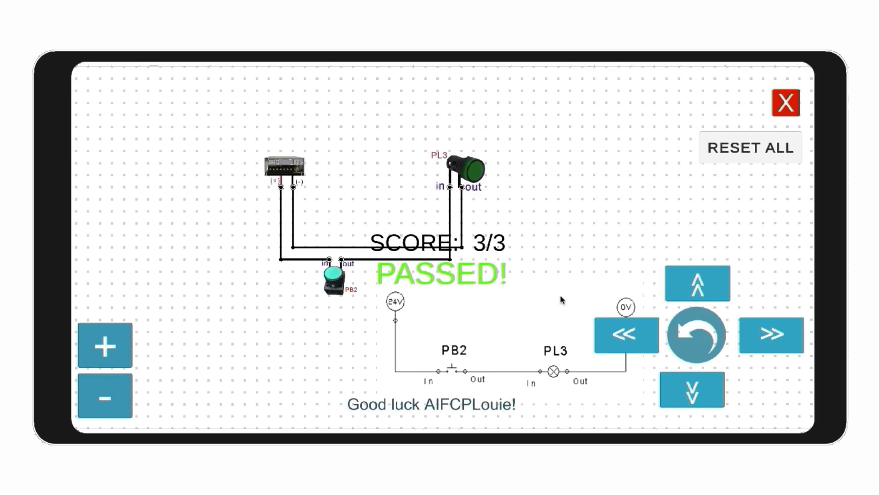
left_click(336, 276)
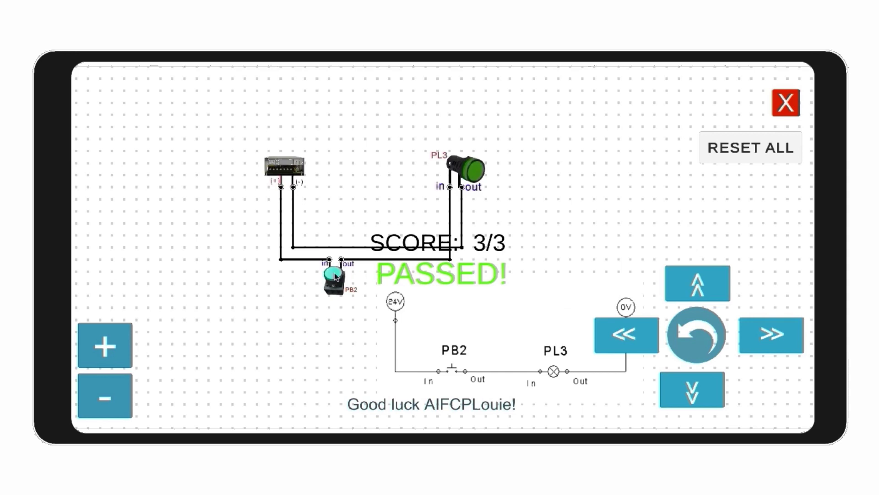
left_click(335, 277)
left_click(336, 276)
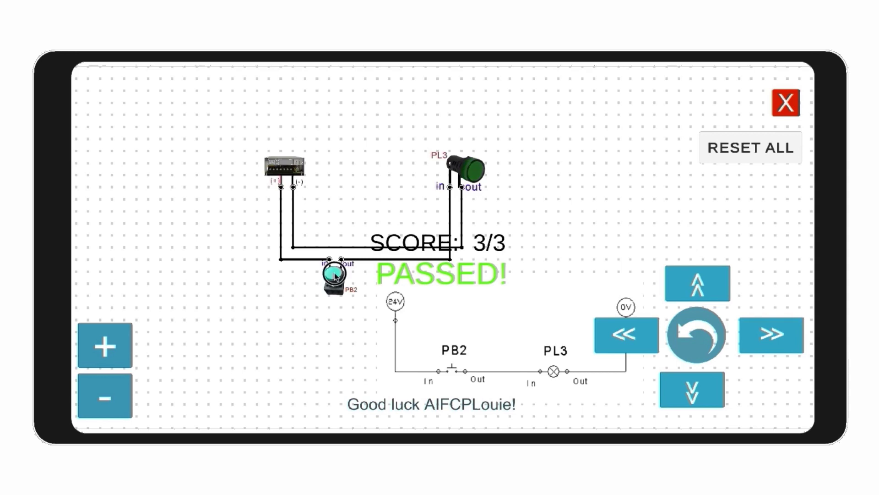
left_click(336, 276)
left_click(793, 101)
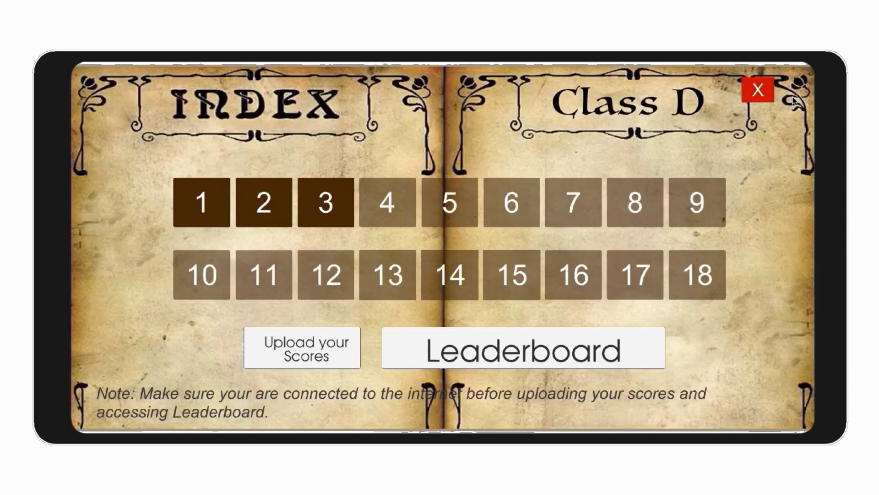
Reopen Class D quest 2 and choose challenge mode for it.
left_click(278, 201)
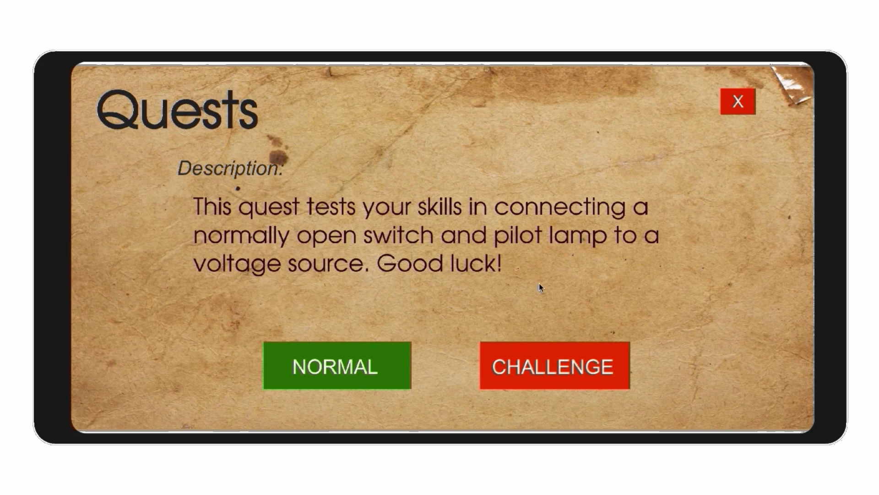
left_click(541, 360)
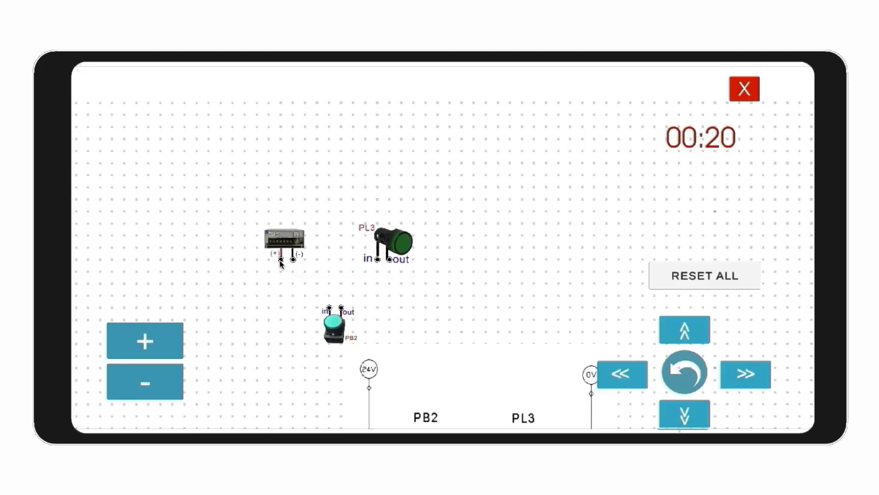
Drag wires from supply (+) to PB2 and from PB2 out to PL3 before the countdown ends.
mouse_move(281, 260)
left_mouse_down()
mouse_move(281, 307)
mouse_move(378, 307)
left_mouse_up()
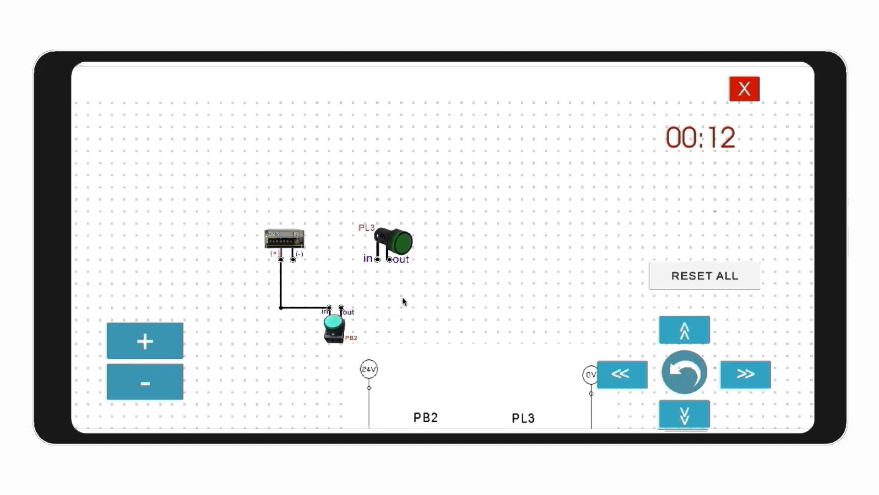
left_click_drag(377, 309, 293, 260)
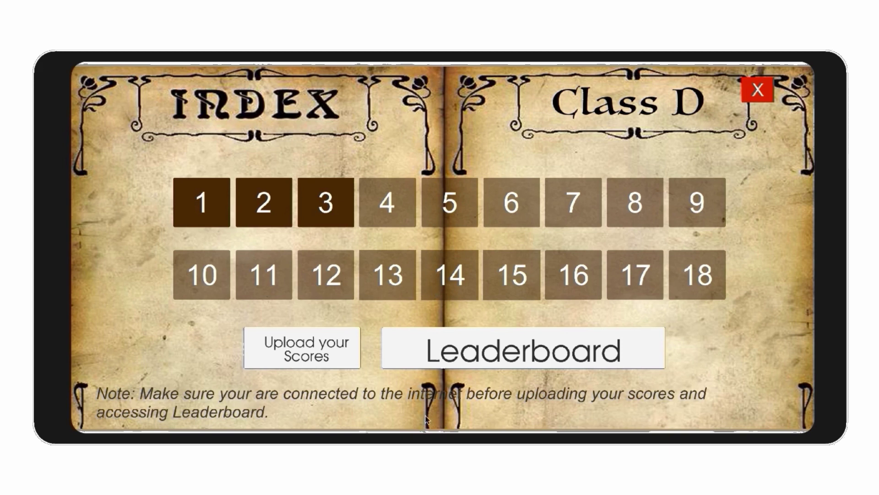
left_click(533, 351)
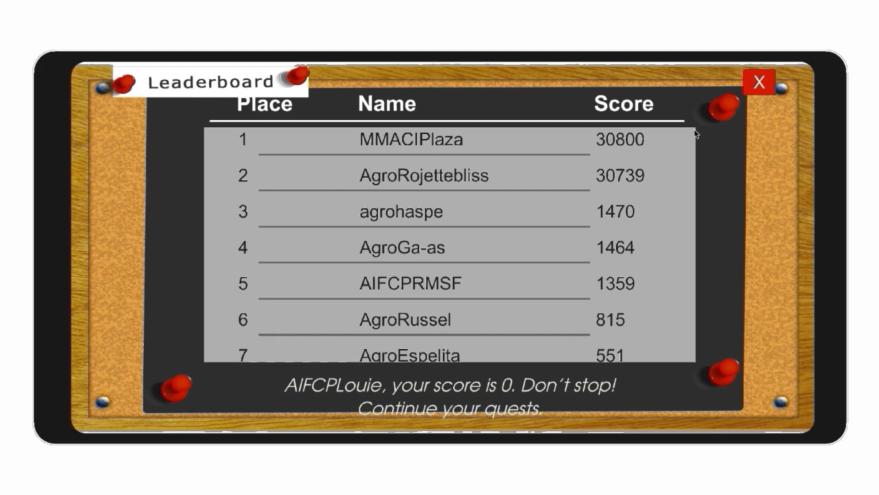
left_click(759, 83)
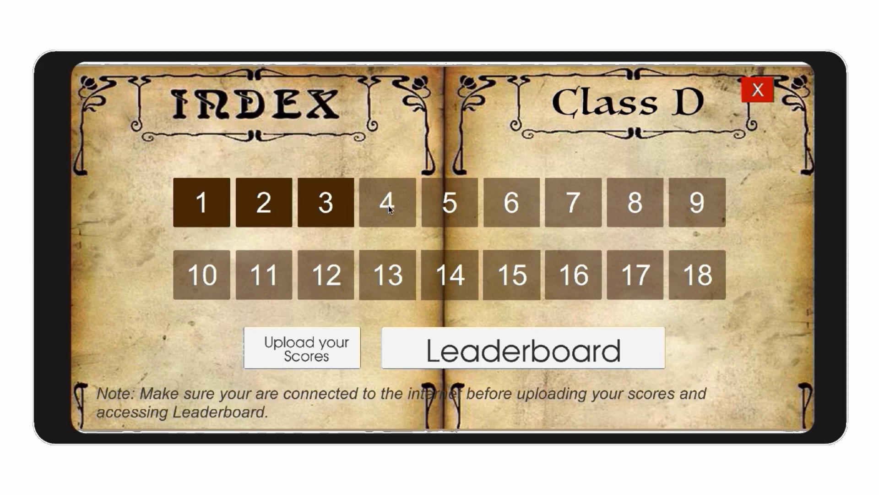